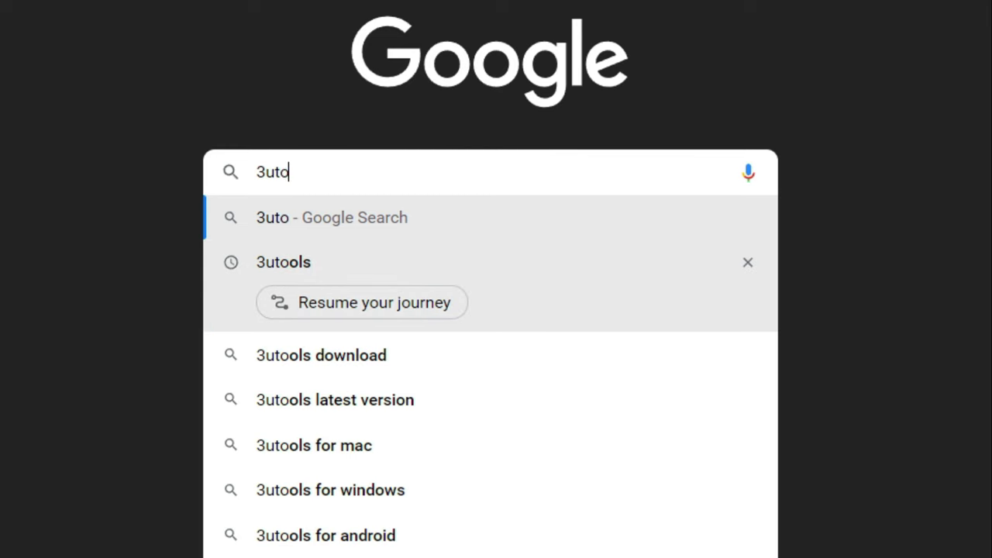
Search Google for 3utools, open the official 3u.com site and download 3uTools
key("Down")
key("Return")
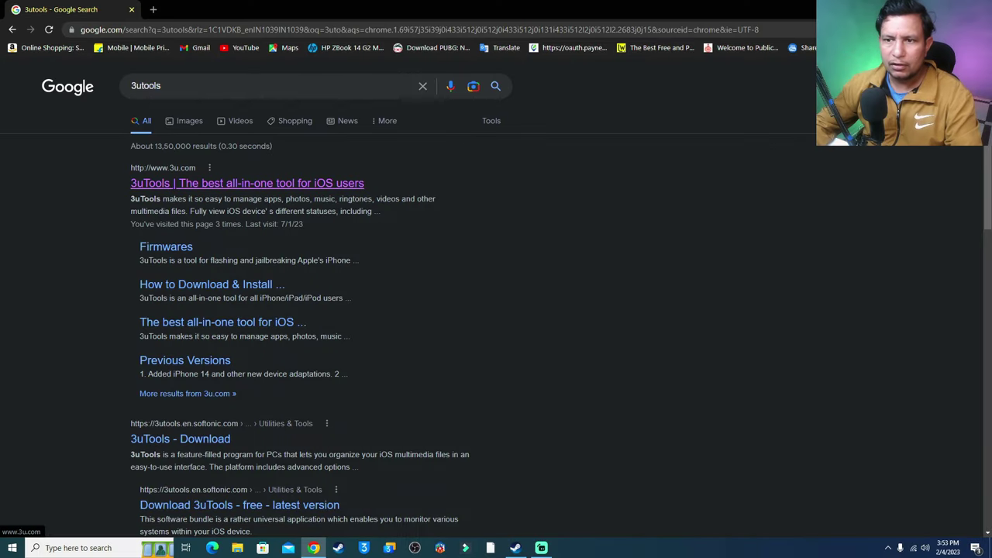
left_click(246, 183)
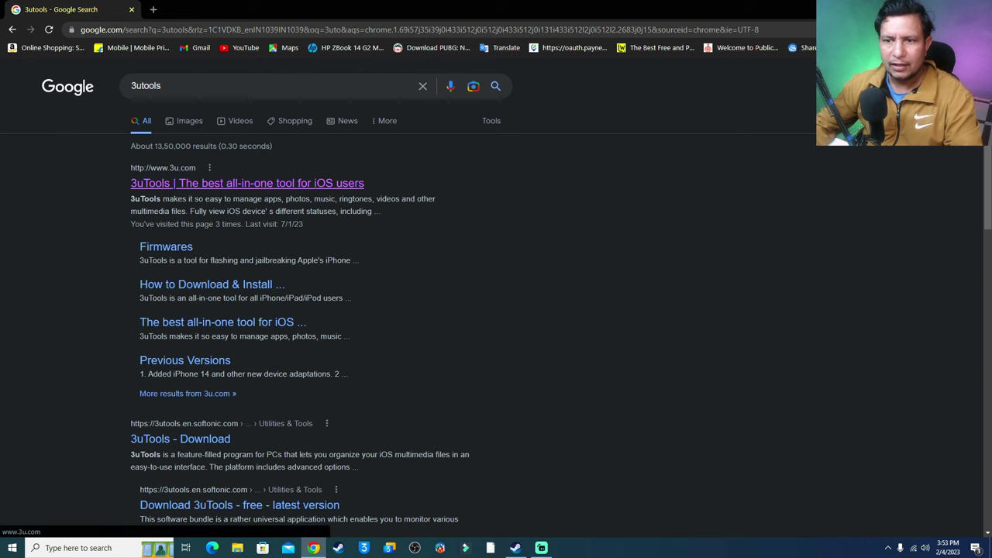
scroll(492, 346, "down", 2)
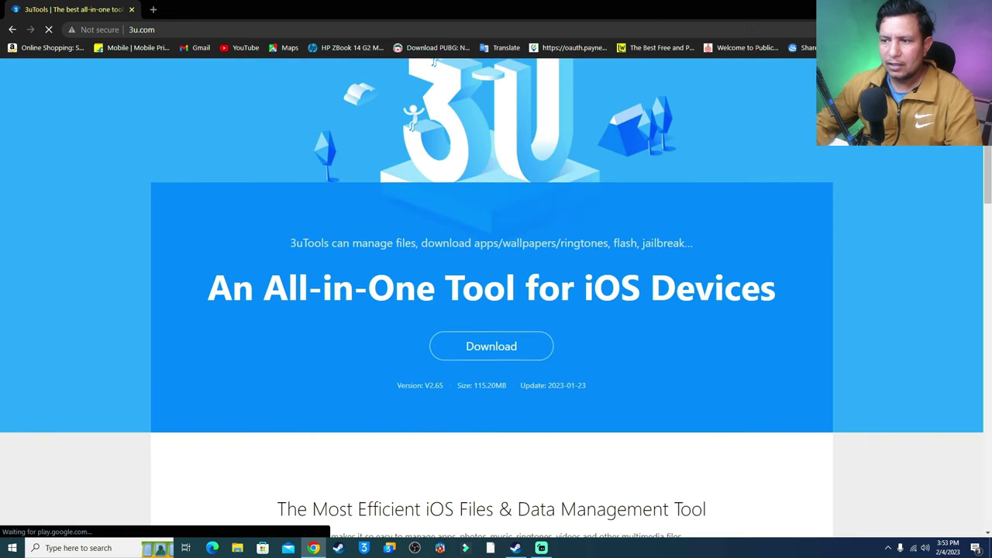
left_click(491, 346)
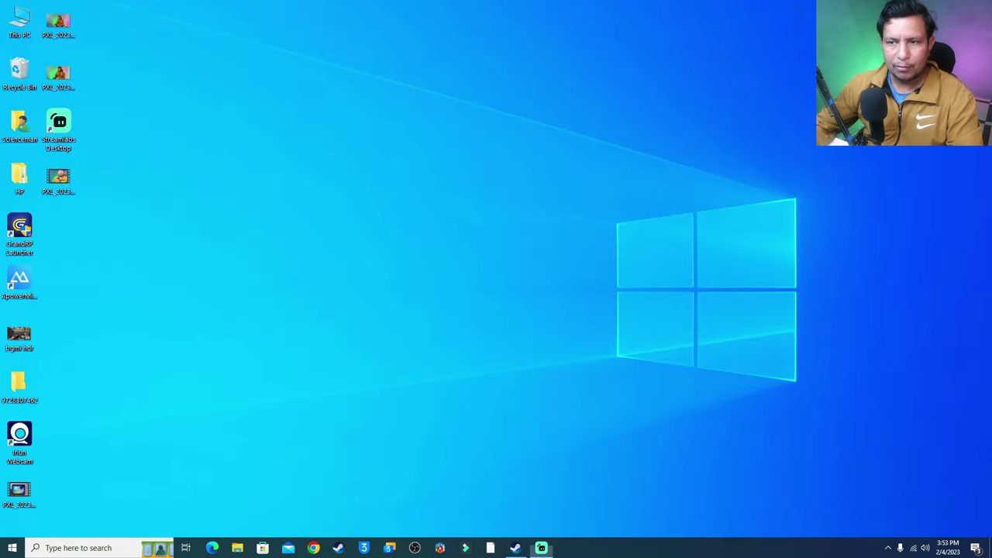
Launch 3uTools and open its 3uAirPlayer tool
right_click(261, 177)
left_click(364, 547)
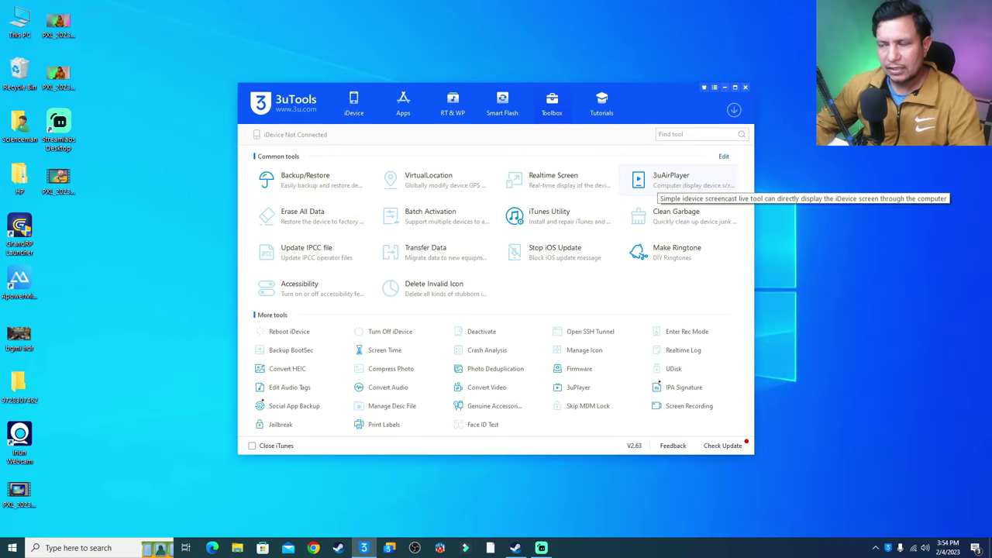
left_click(670, 179)
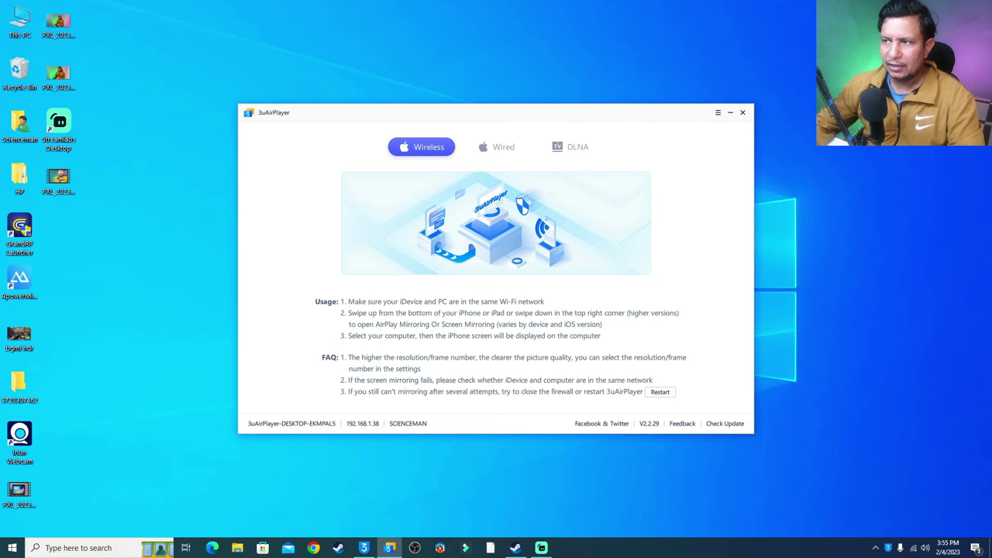
Dismiss the 3uAirPlayer update offer and start mirroring the connected iPad
left_click_drag(632, 123, 594, 96)
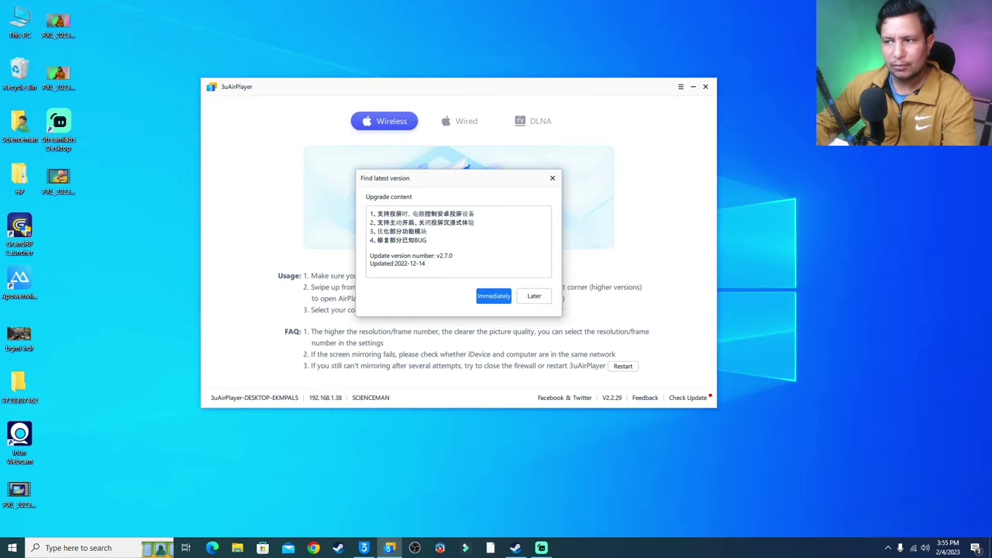
key("Escape")
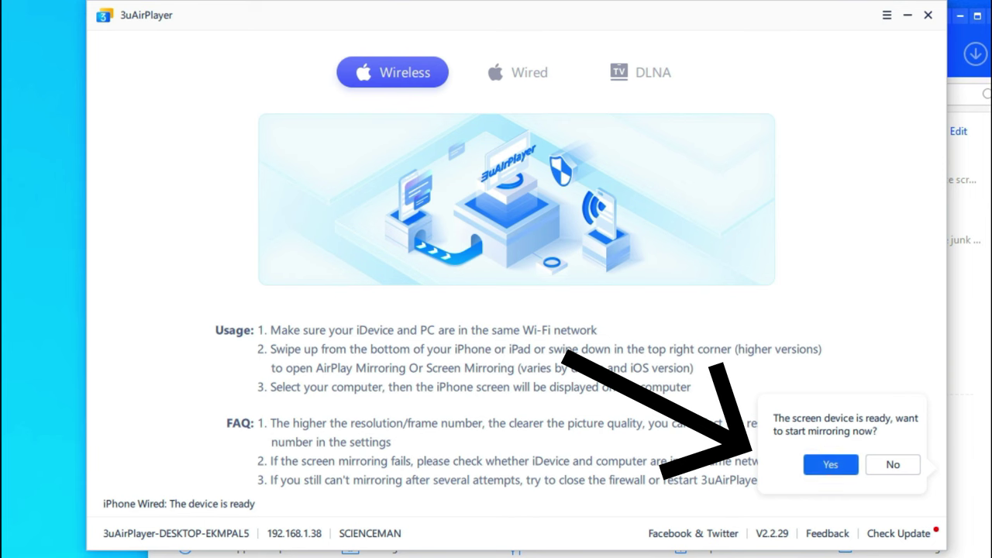
left_click(830, 464)
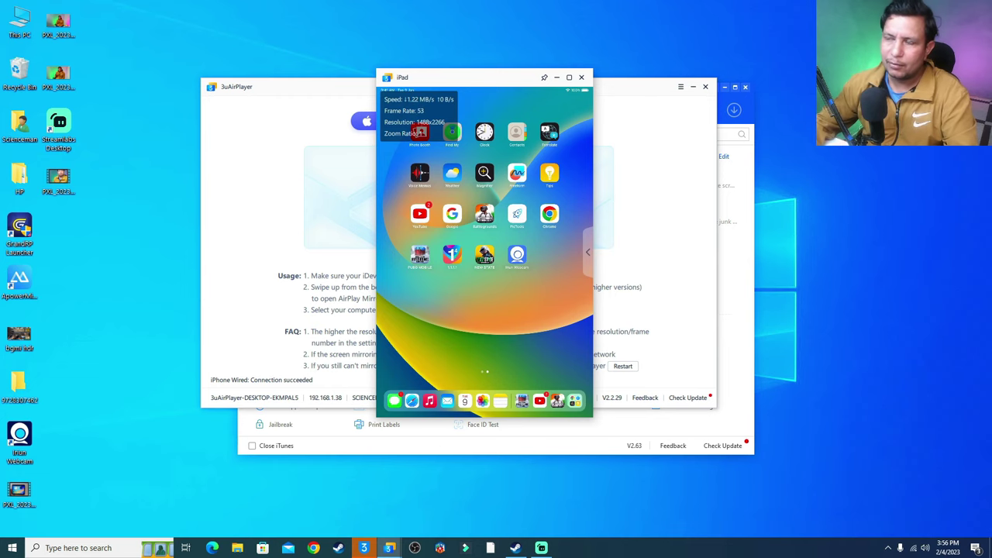
Minimize the main 3uAirPlayer window and maximize the iPad mirroring window
left_click(693, 86)
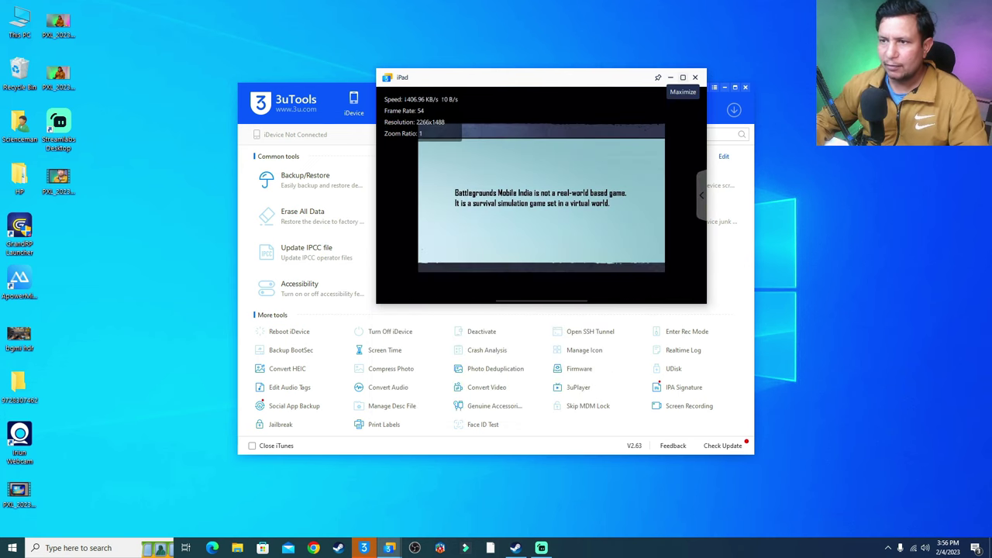
left_click(682, 78)
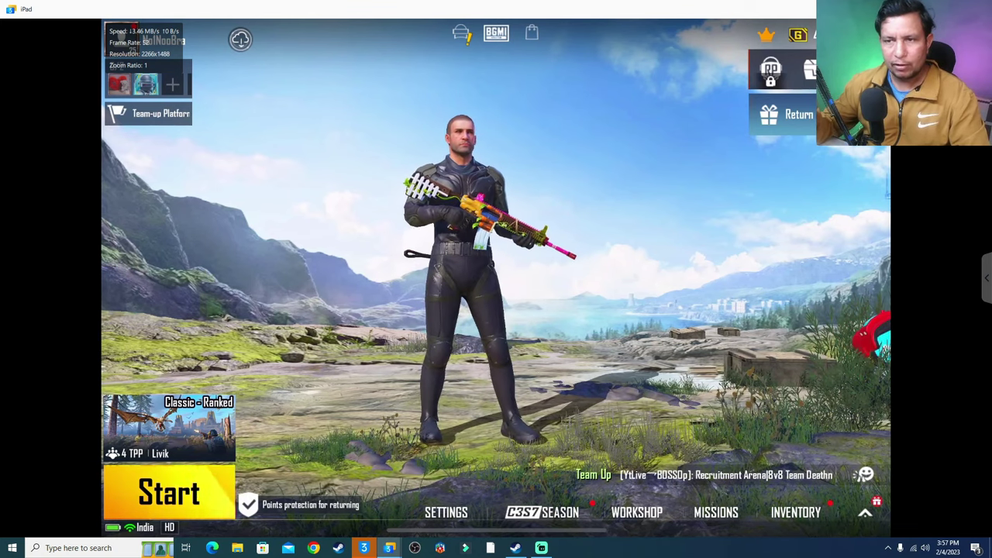
left_click(865, 512)
left_click(865, 513)
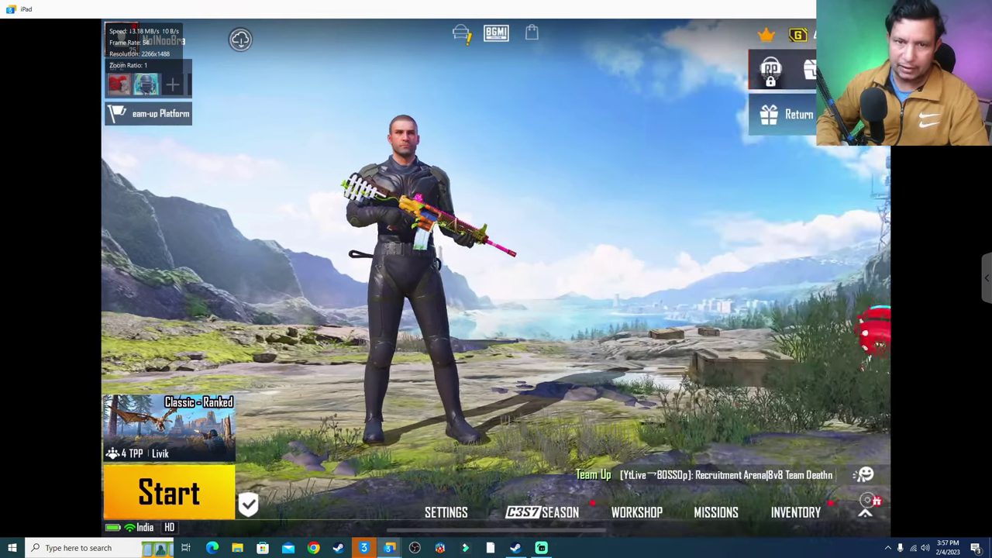
left_click(865, 513)
left_click(865, 512)
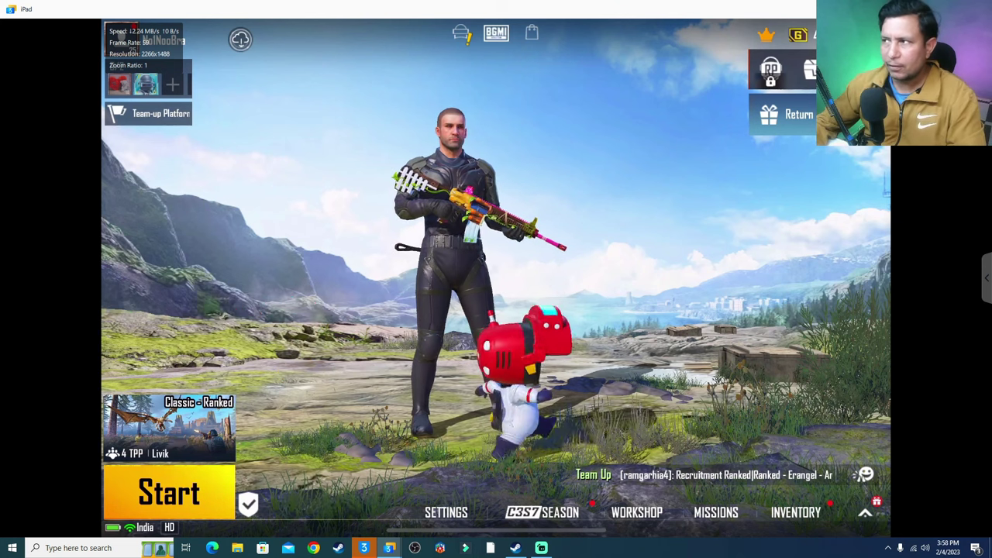
Restore the iPad mirroring window to its smaller size, move it aside and clear the 3uTools window from the desktop
left_click_drag(527, 9, 573, 82)
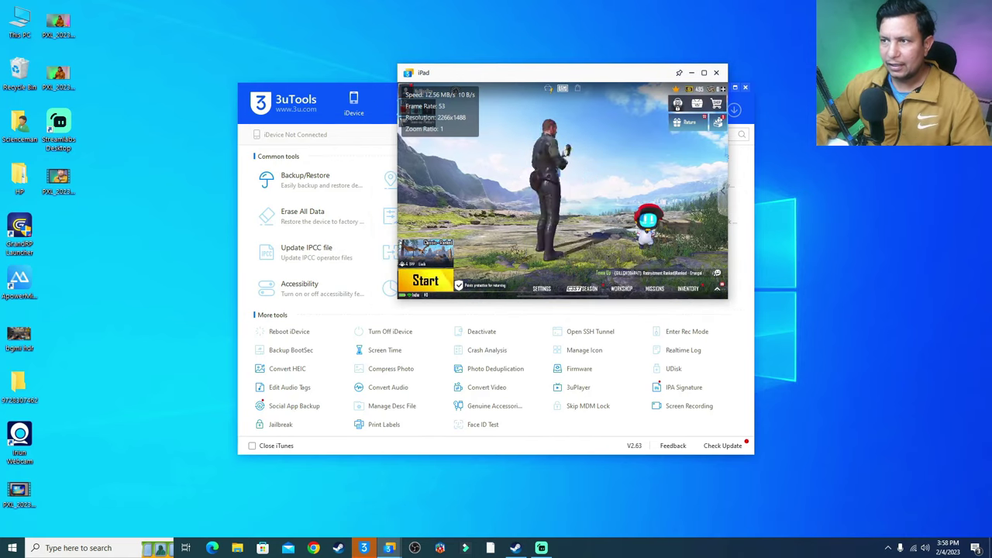
key("alt+Tab")
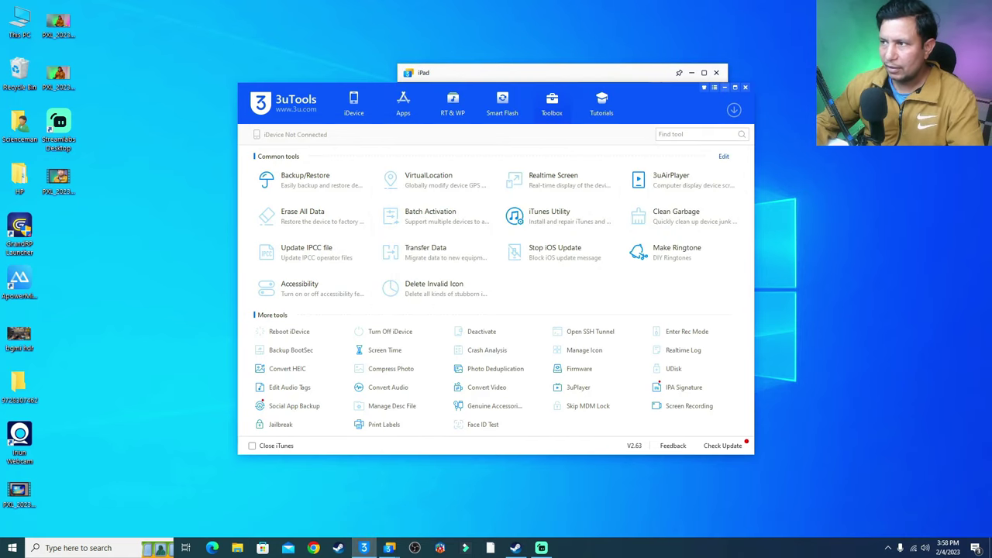
left_click_drag(616, 72, 754, 75)
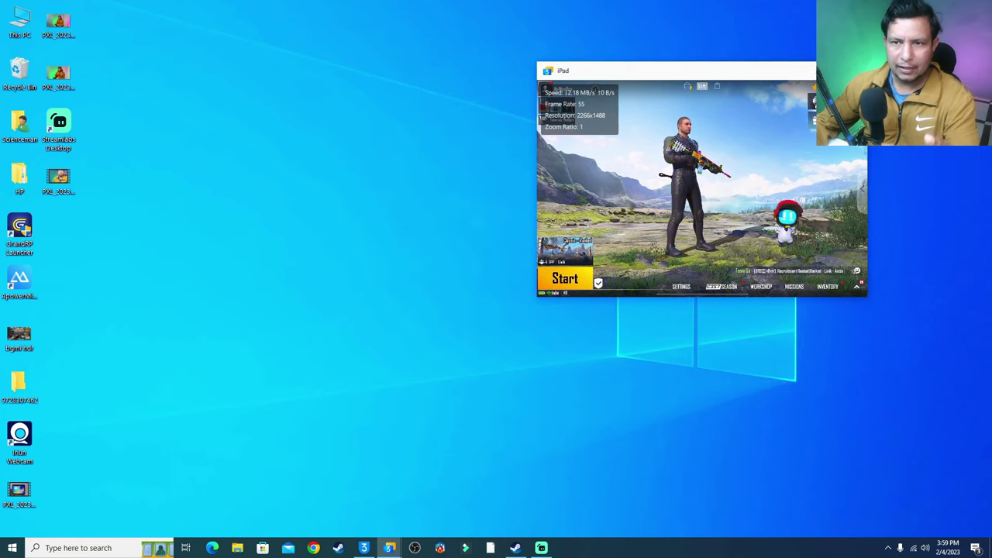
right_click(396, 346)
left_click(411, 374)
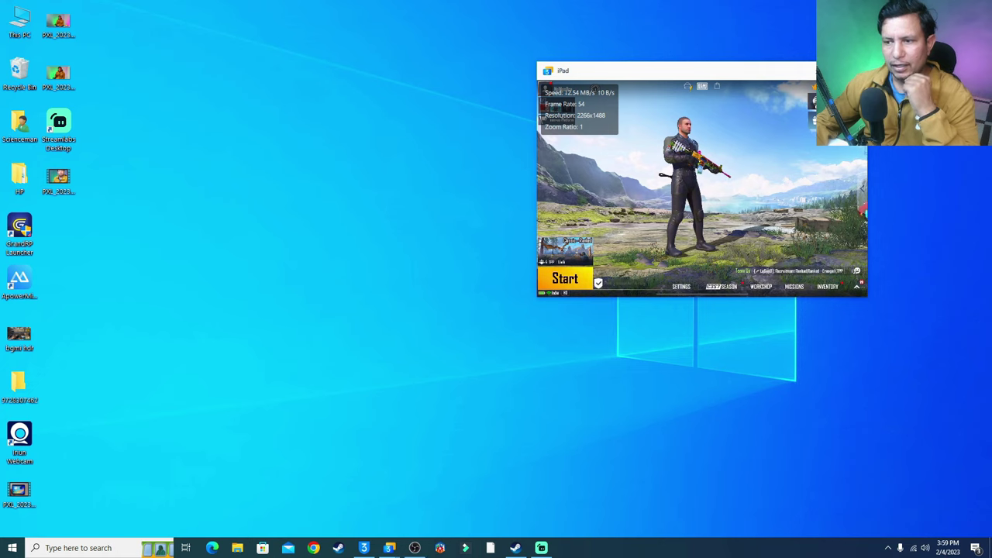
Switch to OBS and add a new scene named Test
key("alt+Tab")
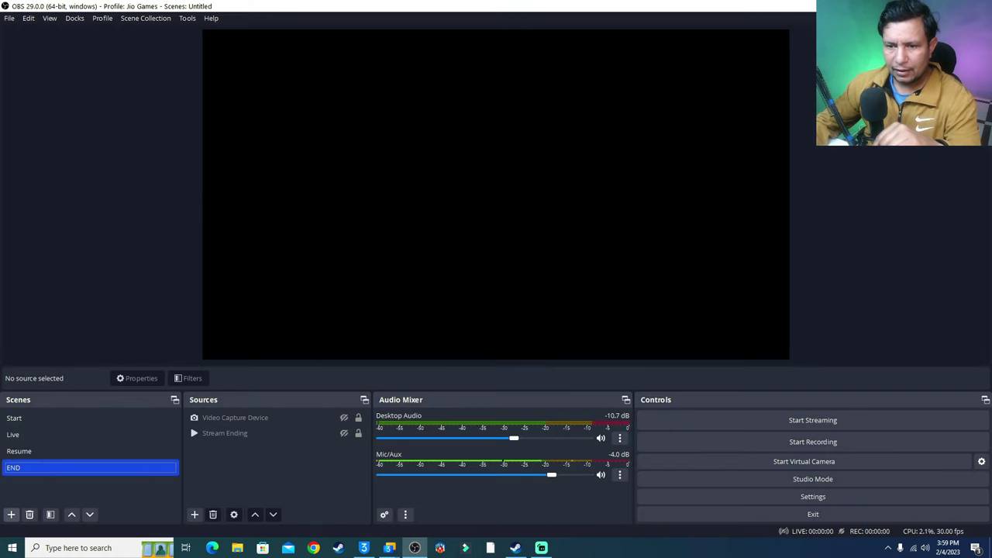
left_click(10, 514)
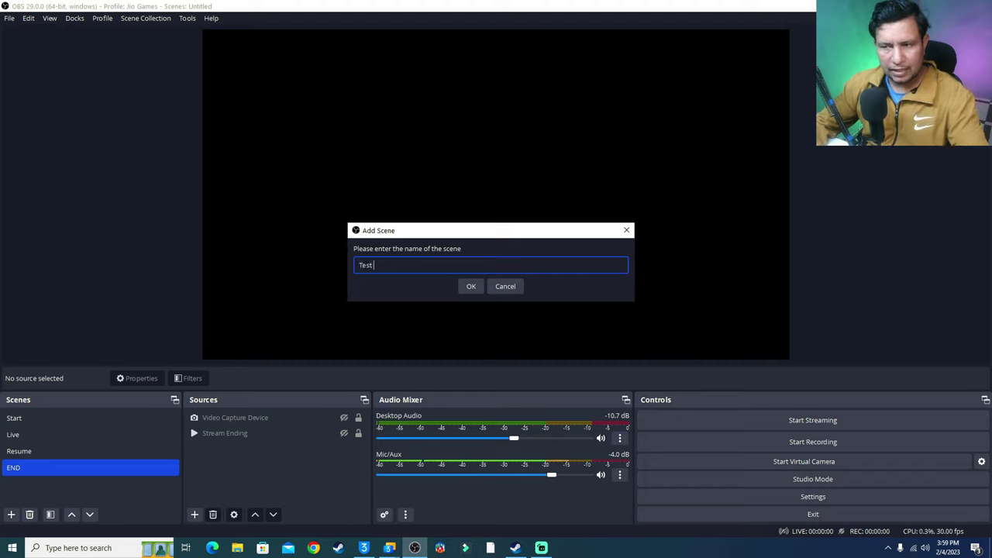
left_click(471, 286)
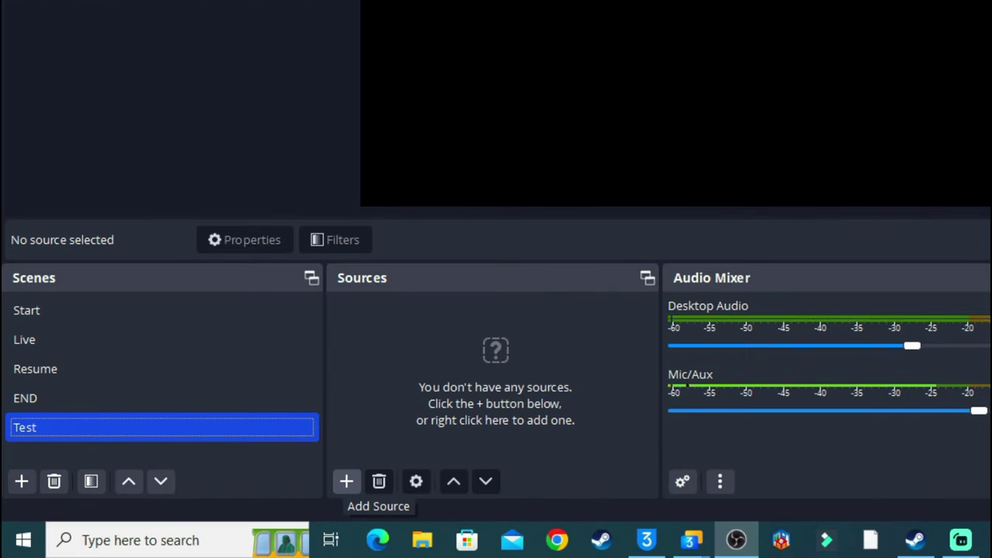
Add a Window Capture source to the Test scene using the existing "ipad" source
left_click(347, 482)
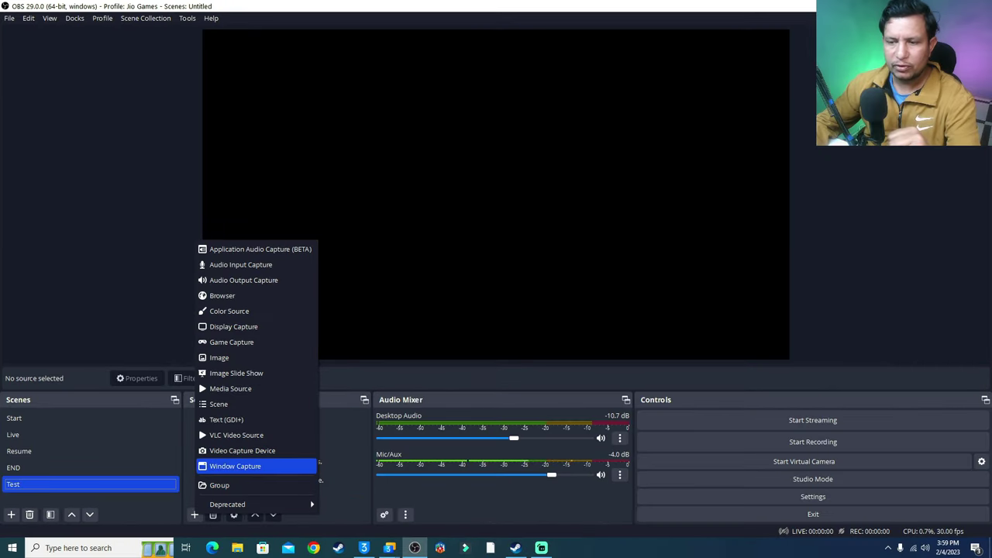
key("Return")
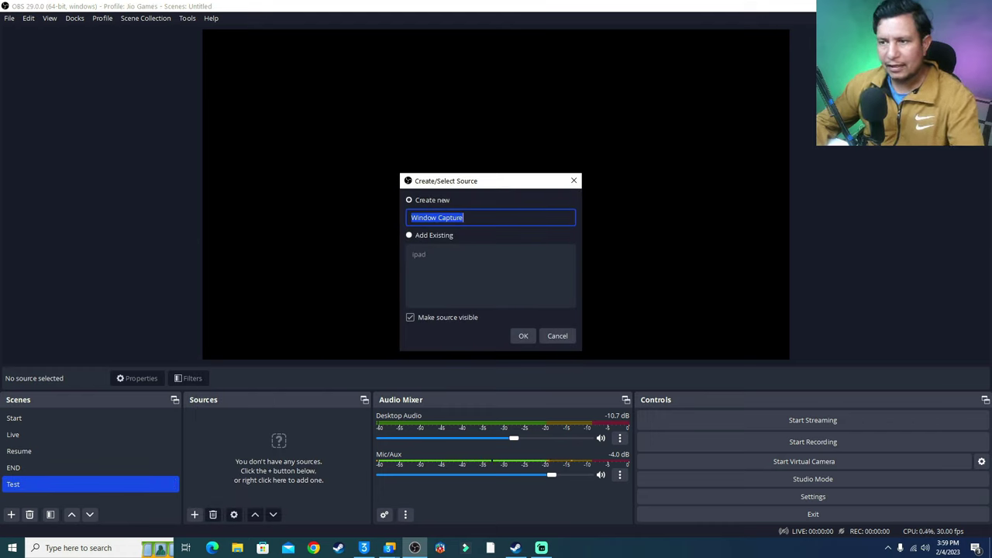
left_click(490, 254)
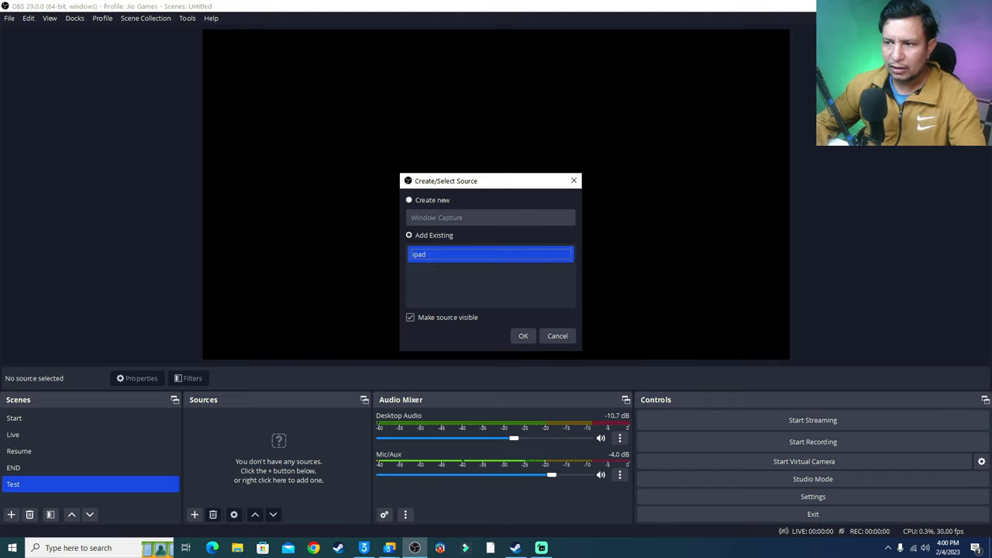
key("Return")
mouse_move(301, 99)
left_mouse_down()
mouse_move(335, 135)
mouse_move(301, 99)
left_mouse_up()
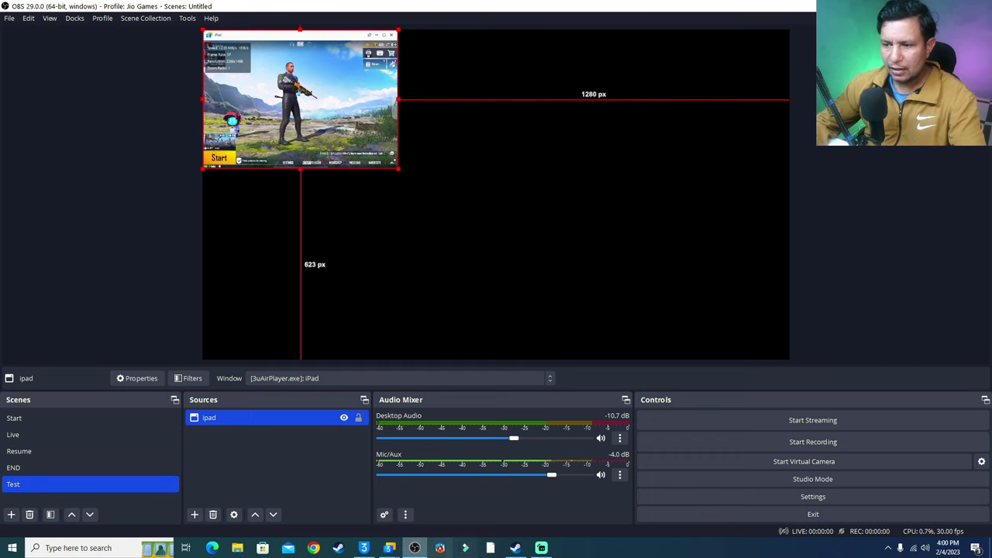
Bring the iPad mirroring window in front of OBS and place it beside the captured preview for comparison
mouse_move(390, 548)
left_click(437, 504)
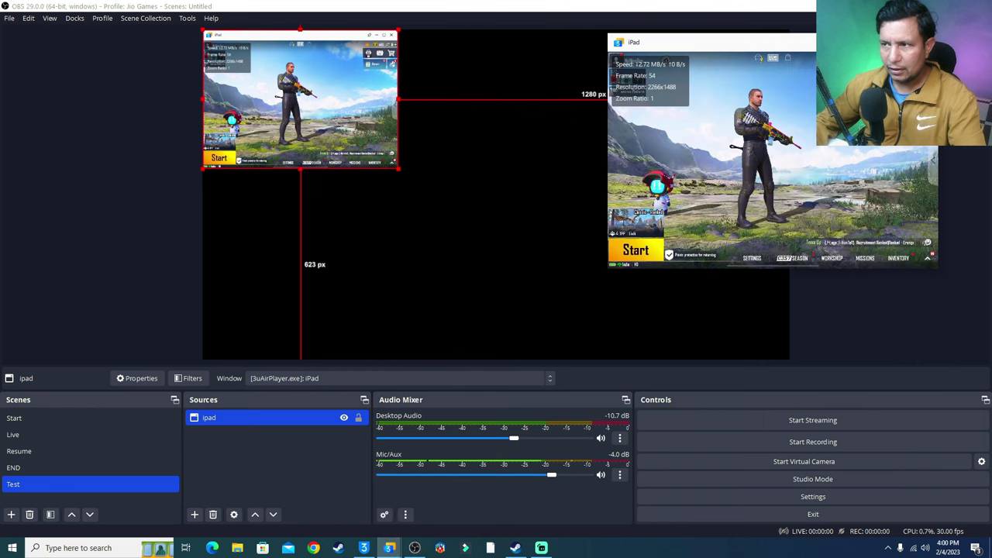
left_click_drag(698, 42, 587, 87)
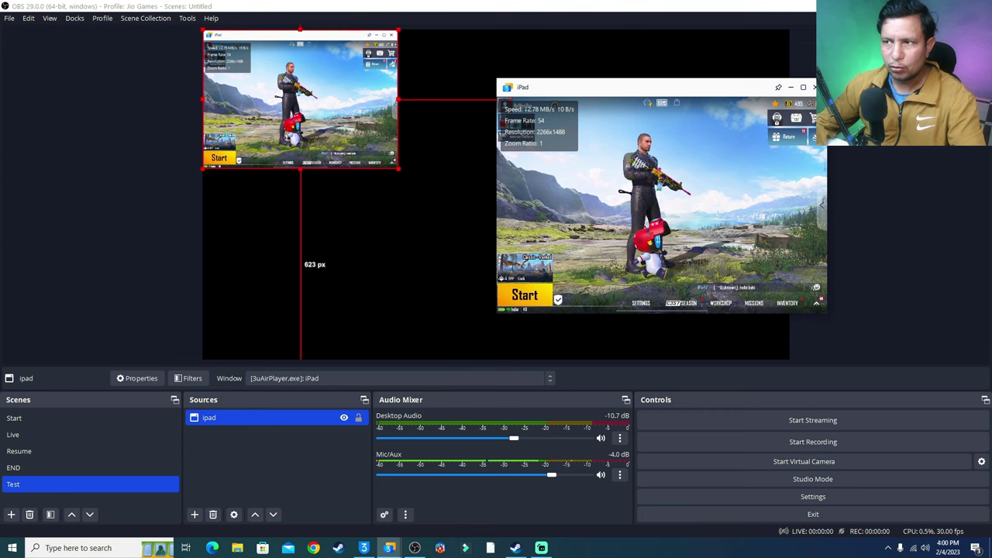
left_click_drag(586, 87, 633, 92)
key("alt+Tab")
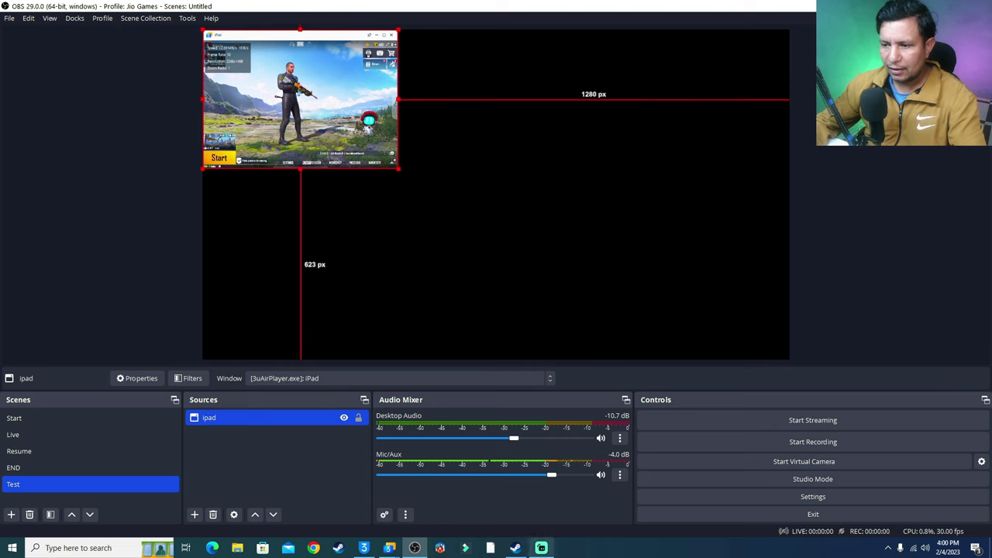
Display the iPad mirroring window in full screen and return to OBS
key("alt+Tab")
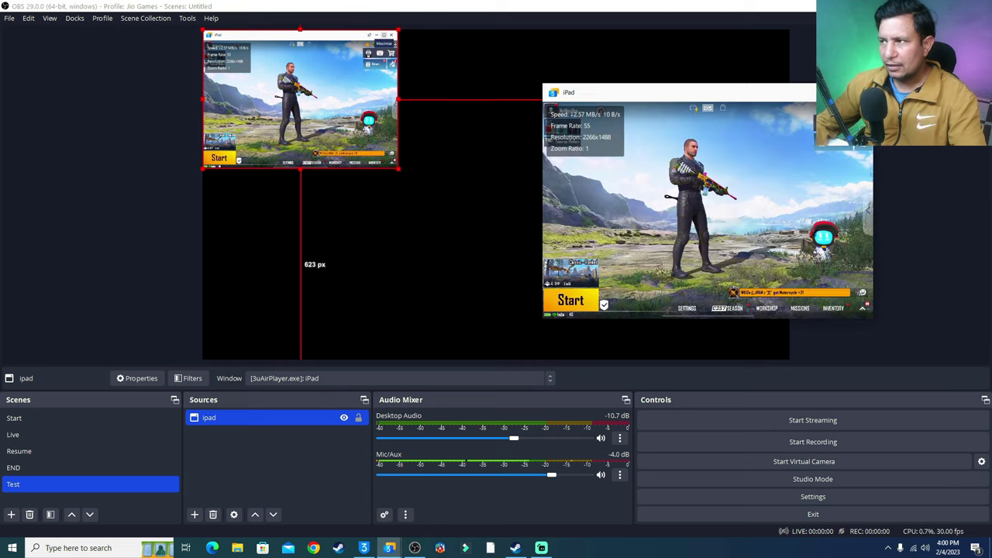
key("super+Up")
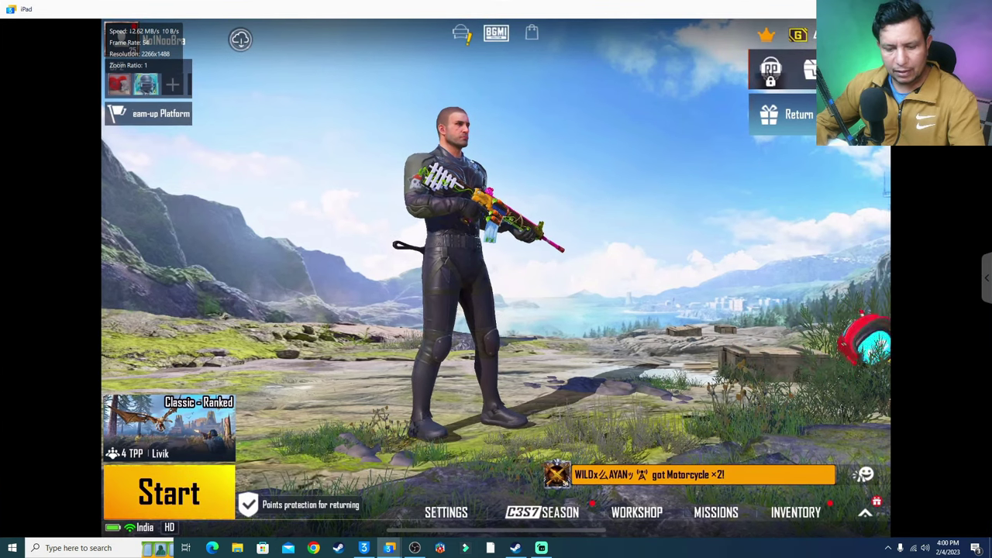
key("alt+7")
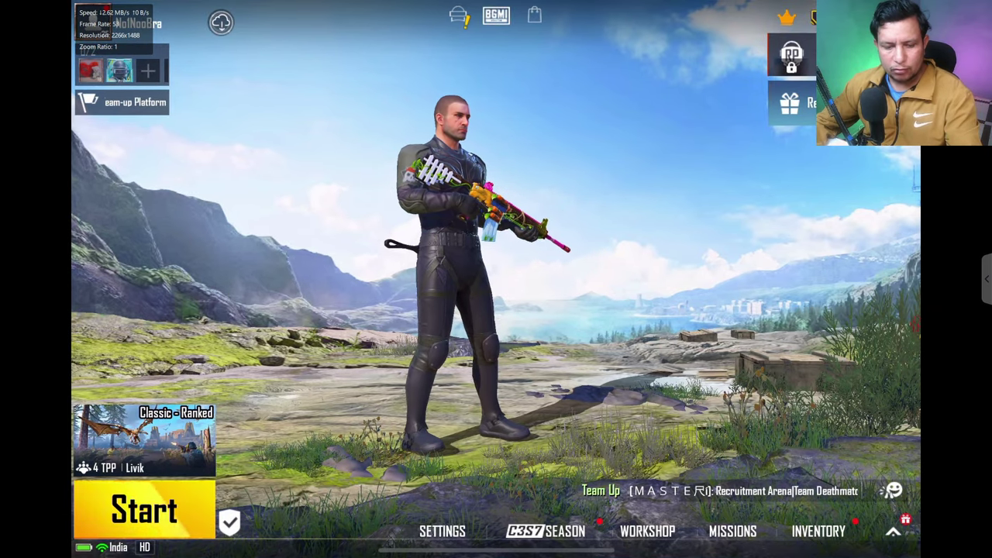
key("alt+Tab")
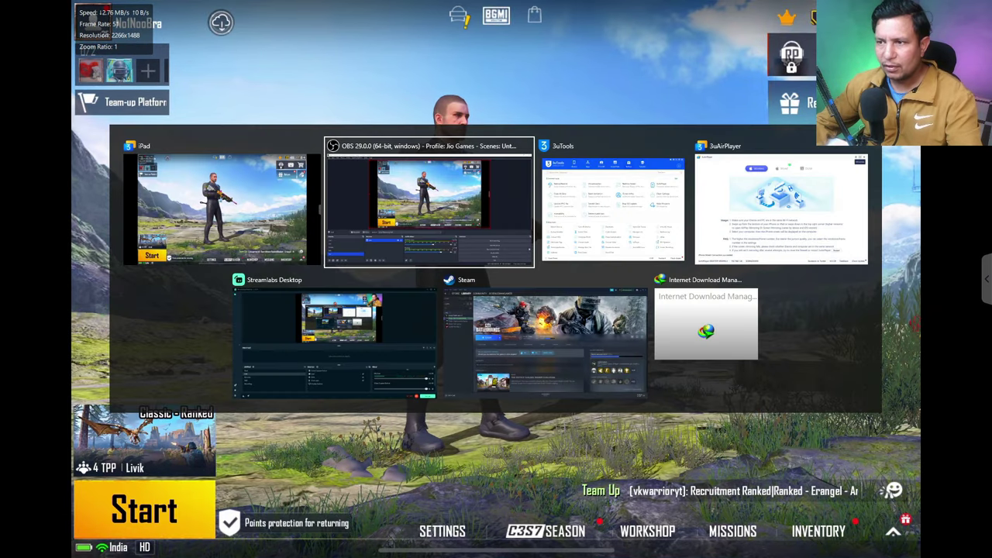
key("Escape")
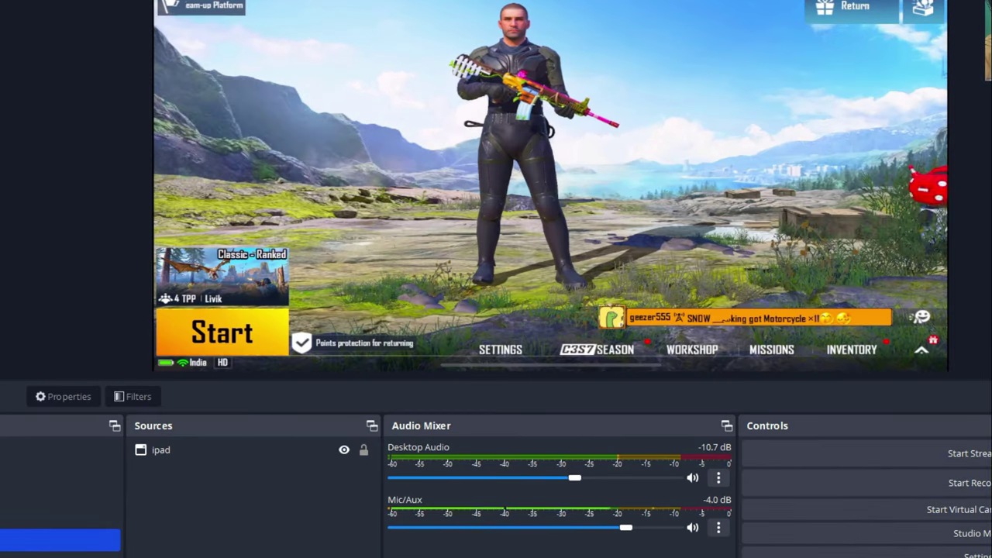
Open the Mic/Aux audio properties and show the available microphone devices
left_click(717, 527)
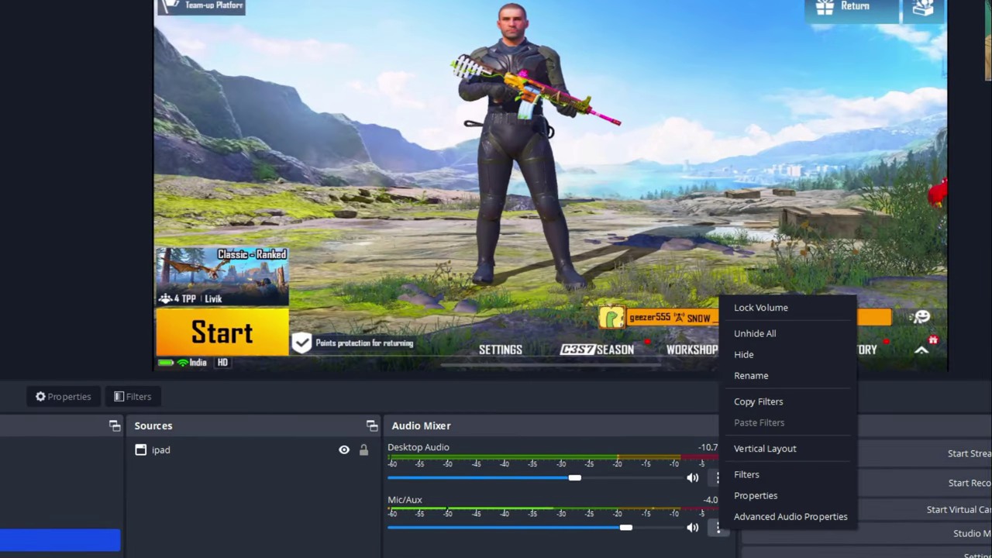
left_click(744, 496)
left_click(558, 77)
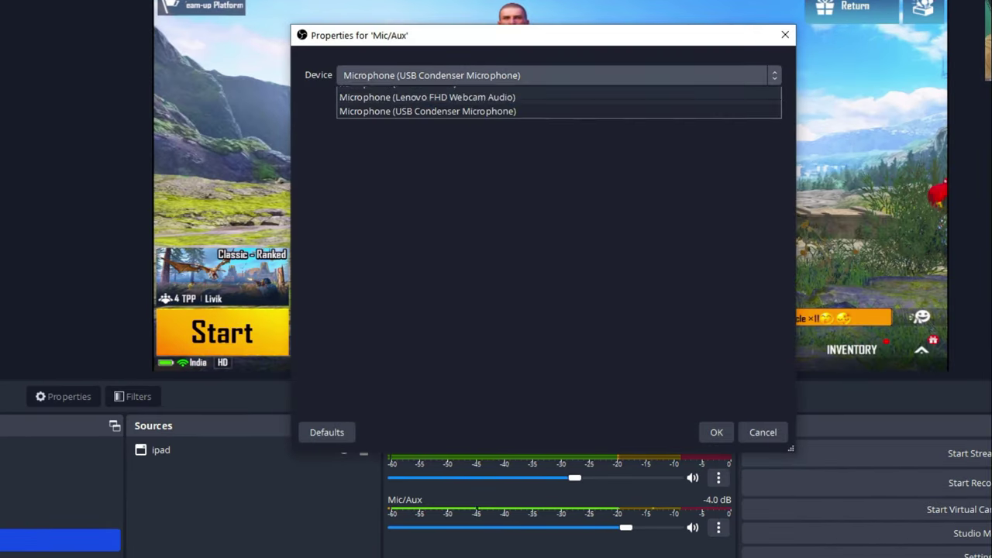